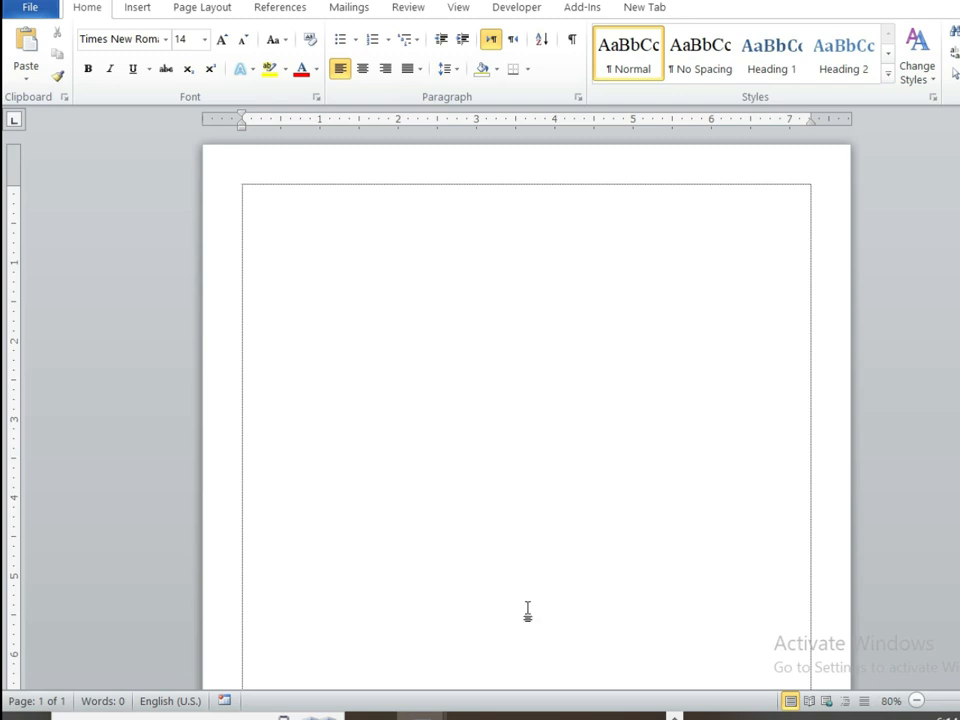
Examine the finished Uttara University assignment cover page in the Uttara11 document, from the heading and logo to the submission boxes
left_click(401, 598)
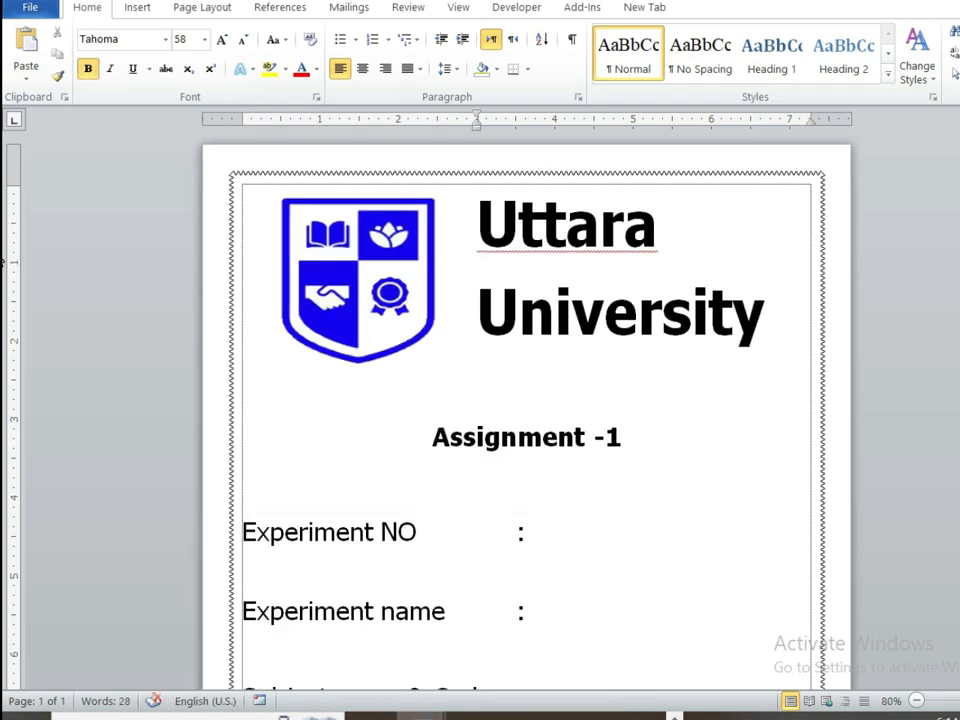
scroll(4, 300, "down", 8)
scroll(5, 350, "up", 4)
scroll(4, 180, "up", 3)
scroll(4, 185, "down", 5)
scroll(5, 380, "up", 1)
scroll(4, 345, "up", 5)
left_click_drag(775, 318, 695, 240)
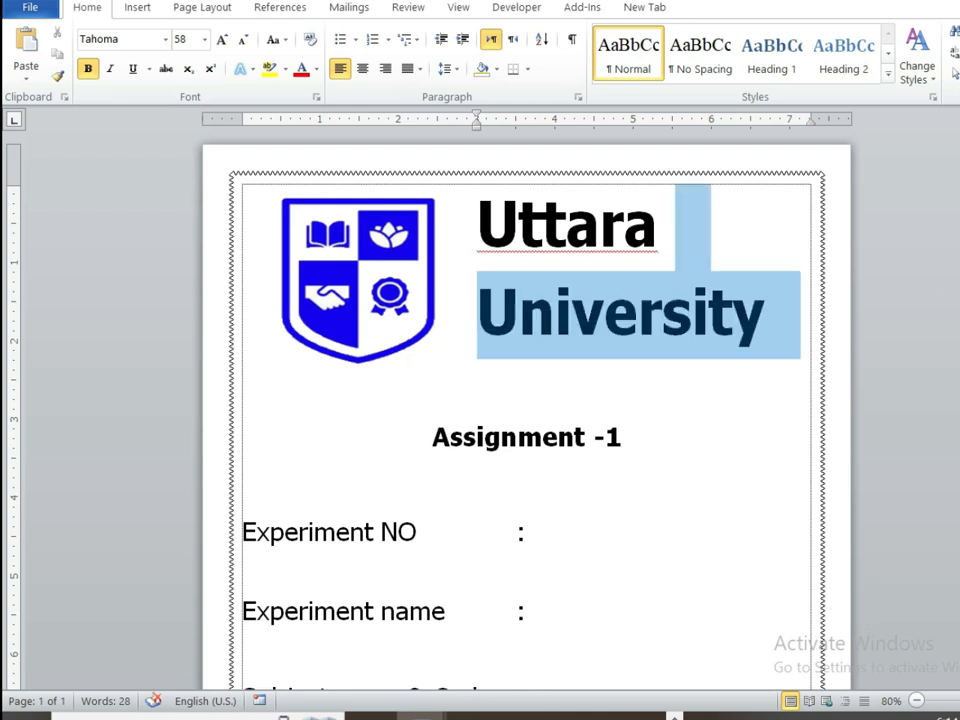
scroll(527, 400, "down", 4)
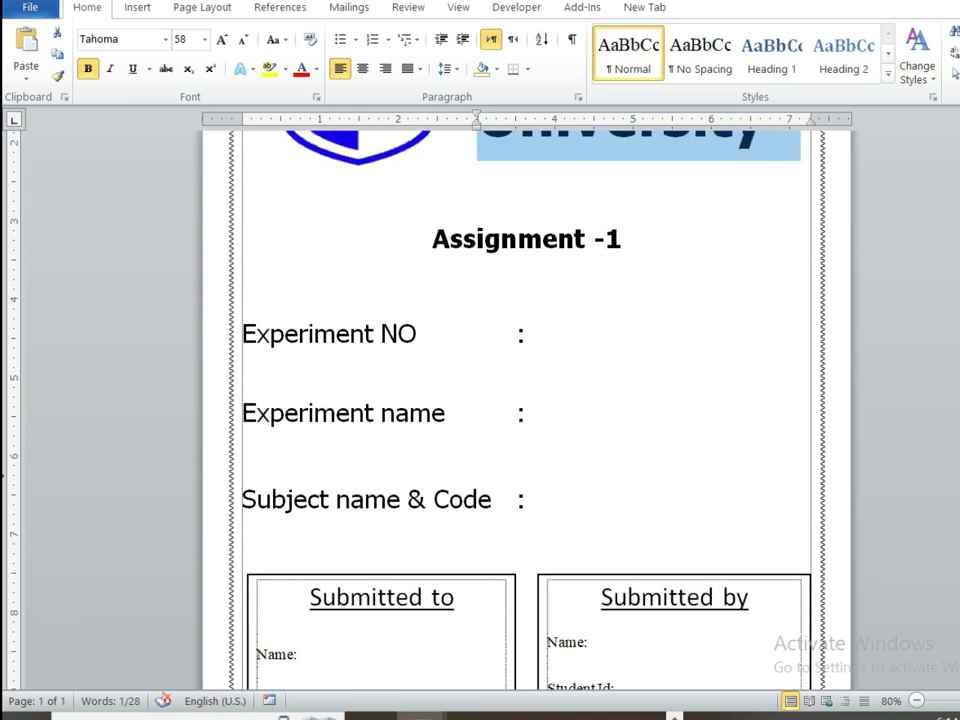
scroll(527, 400, "down", 1)
scroll(4, 565, "down", 2)
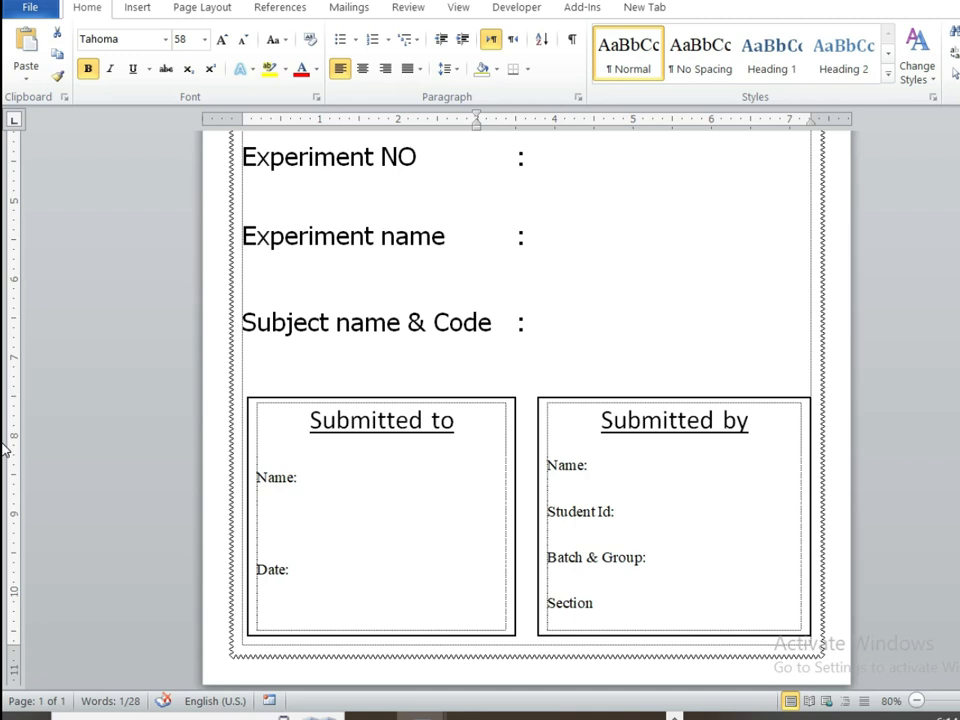
scroll(5, 340, "up", 7)
scroll(6, 300, "down", 3)
scroll(4, 150, "up", 3)
left_click(731, 396)
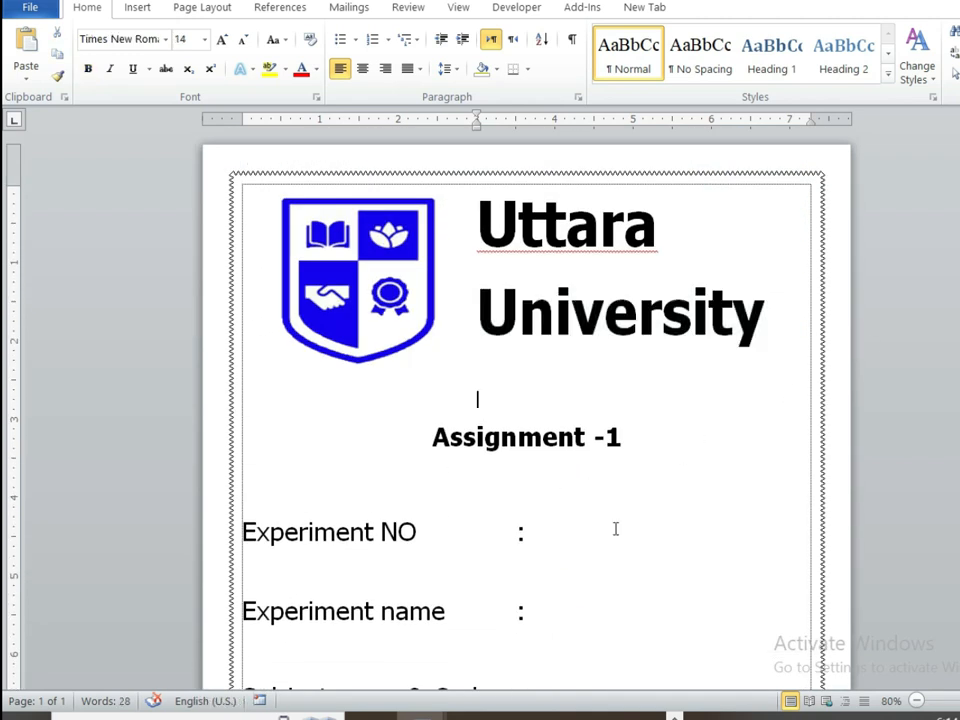
In the blank Document1, apply a zigzag box page border, 1½ pt wide, to the whole document
mouse_move(420, 713)
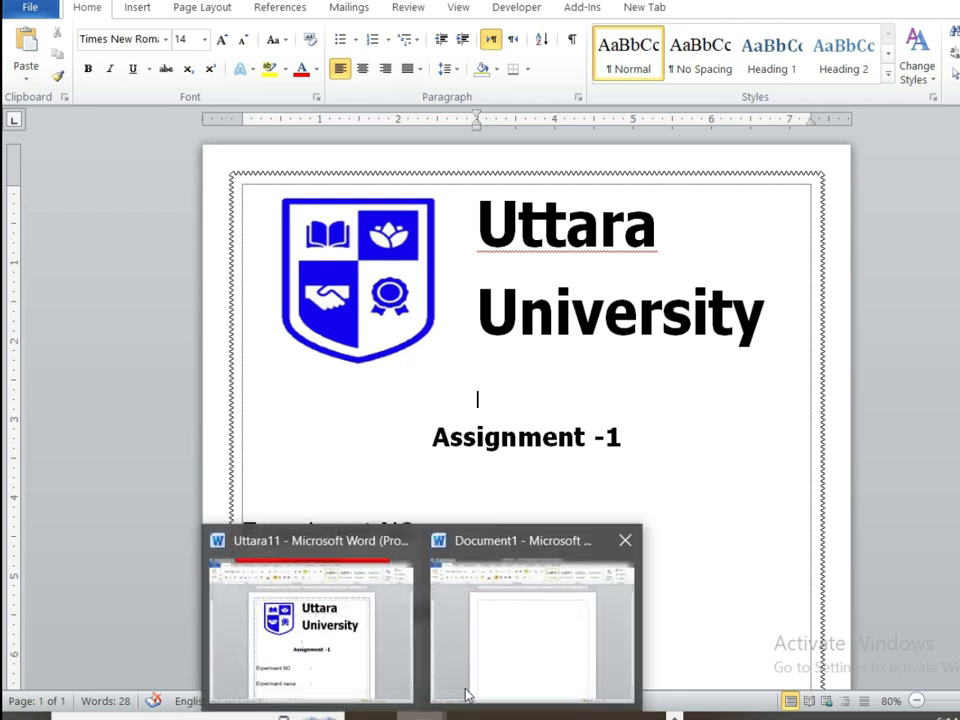
mouse_move(555, 621)
left_click(492, 673)
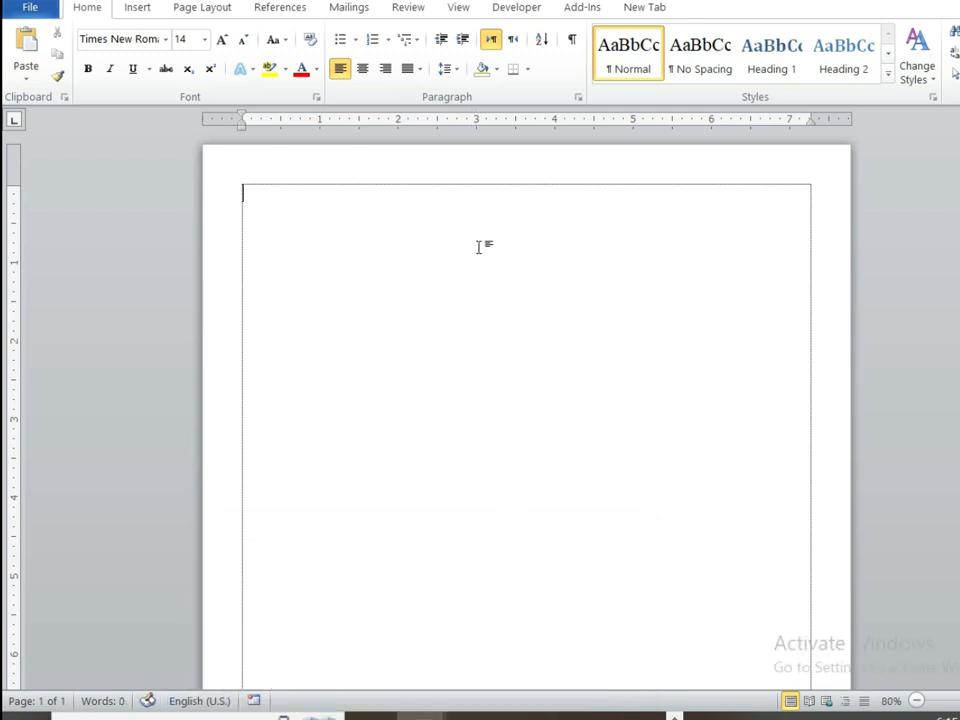
left_click(201, 10)
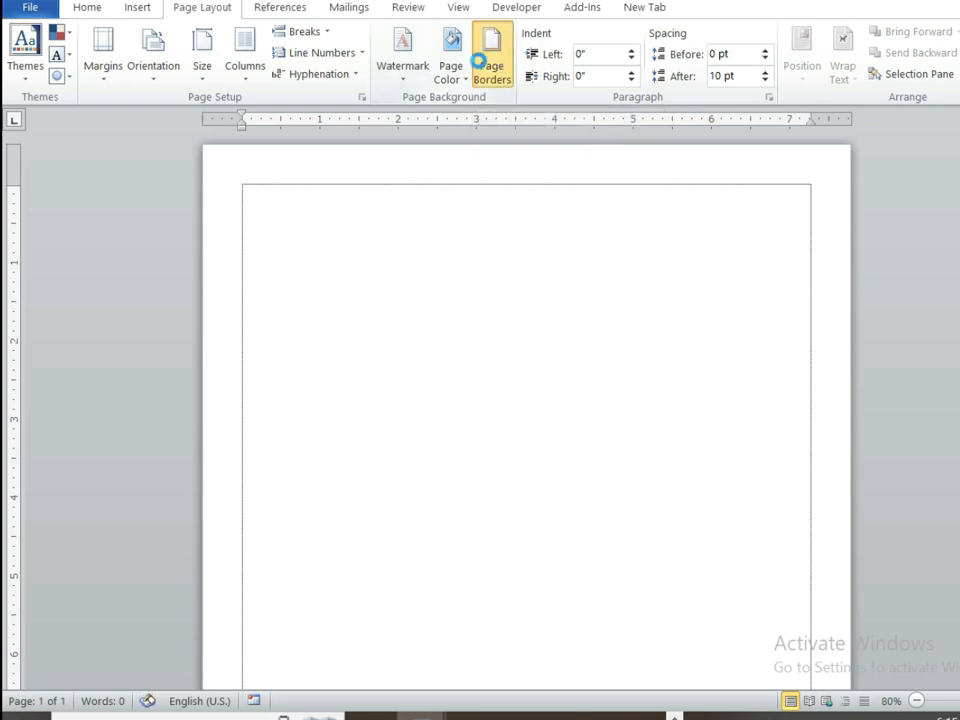
left_click(482, 64)
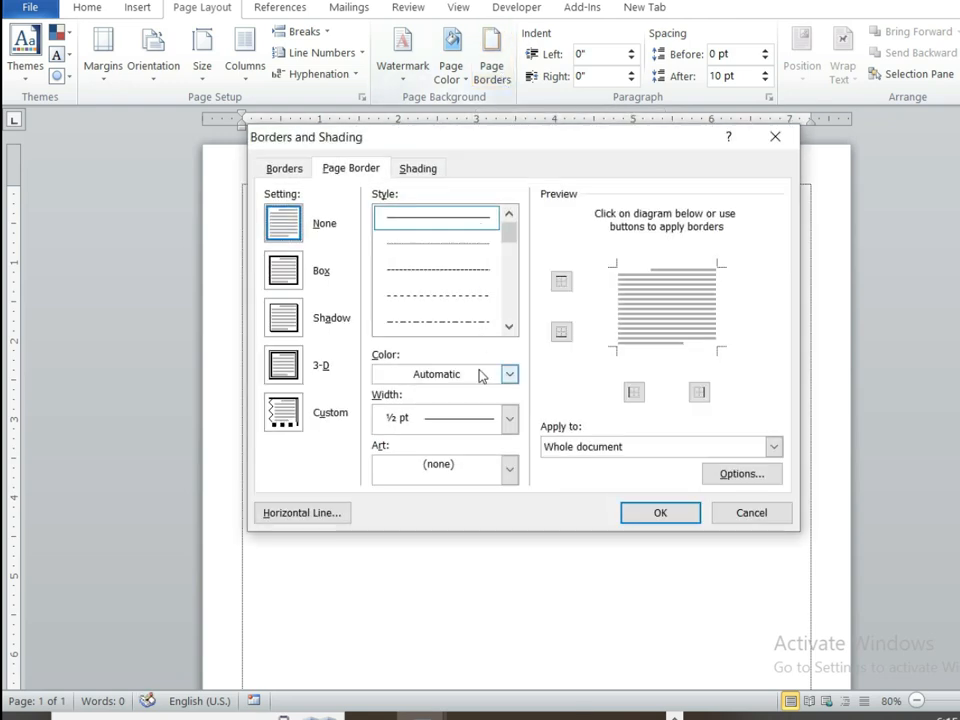
left_click(300, 282)
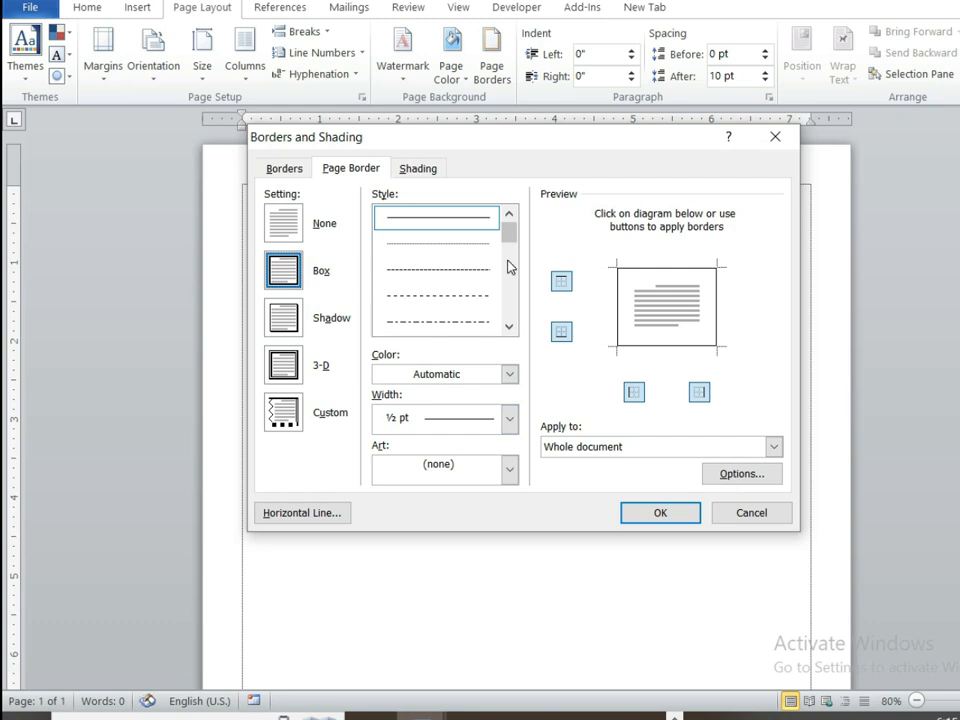
mouse_move(512, 237)
left_mouse_down()
mouse_move(514, 315)
mouse_move(513, 297)
left_mouse_up()
left_click(488, 295)
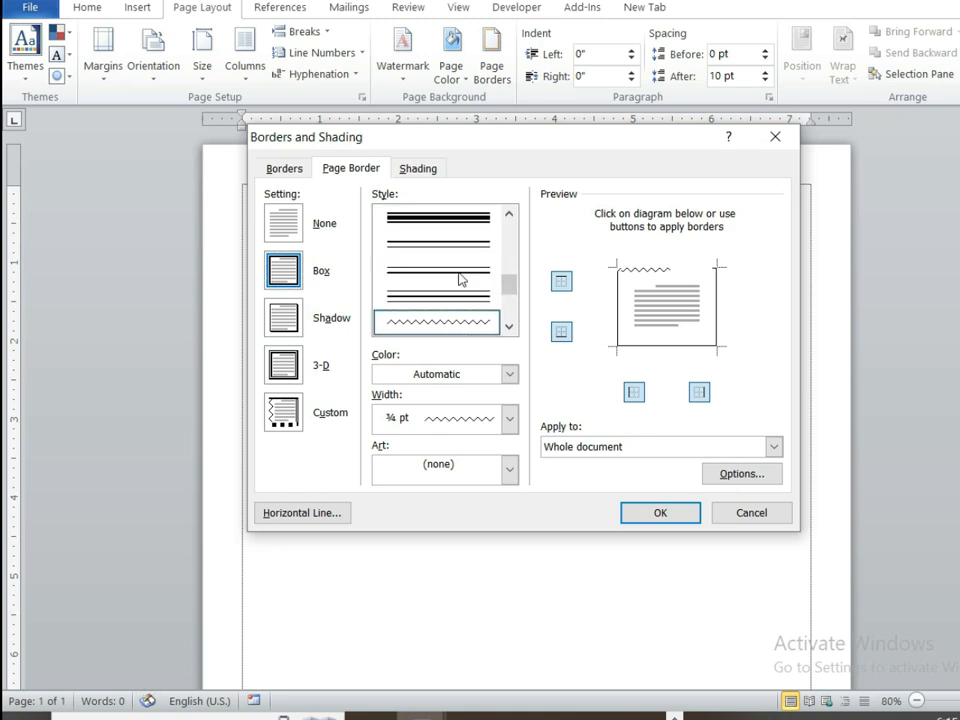
left_click(509, 418)
left_click(443, 470)
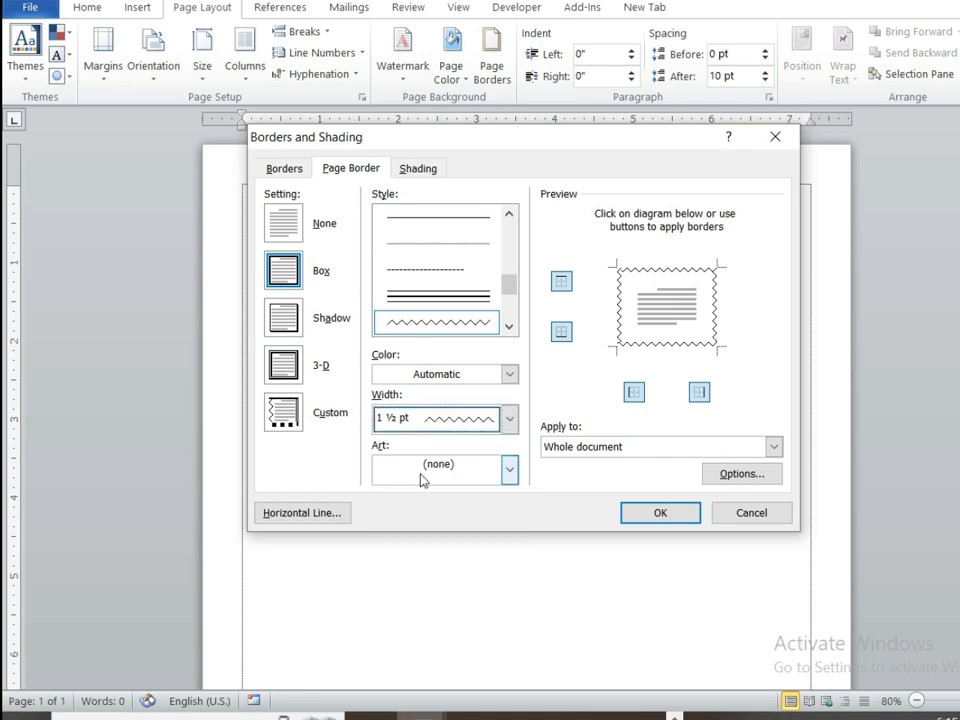
left_click(662, 514)
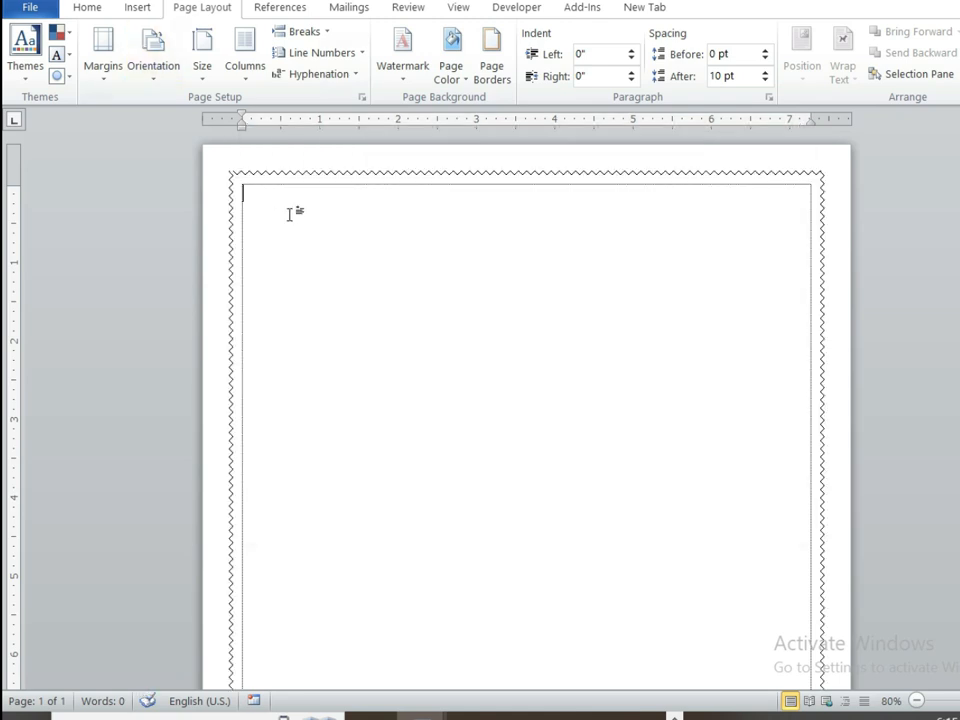
Check the document's paper size and page margins in the page setup
left_click(361, 97)
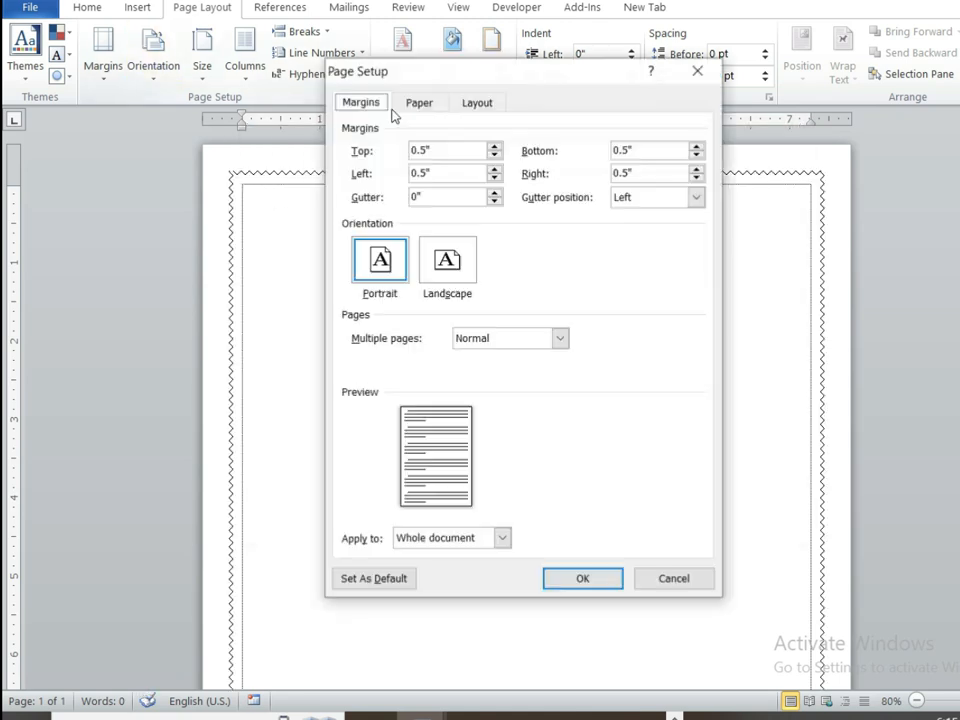
left_click(415, 108)
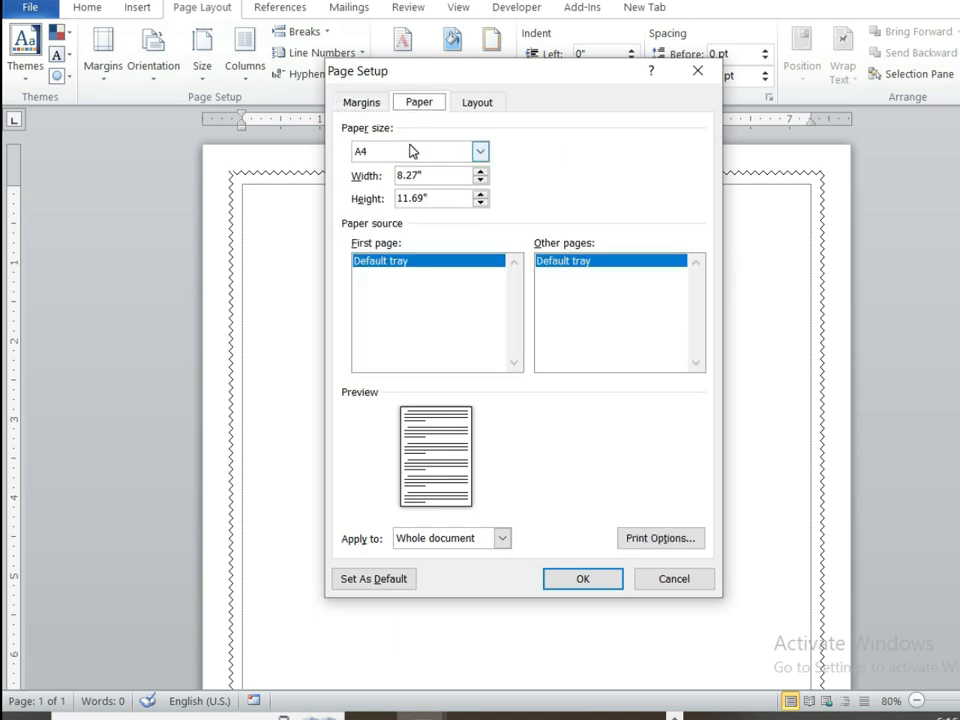
left_click(458, 156)
left_click(361, 102)
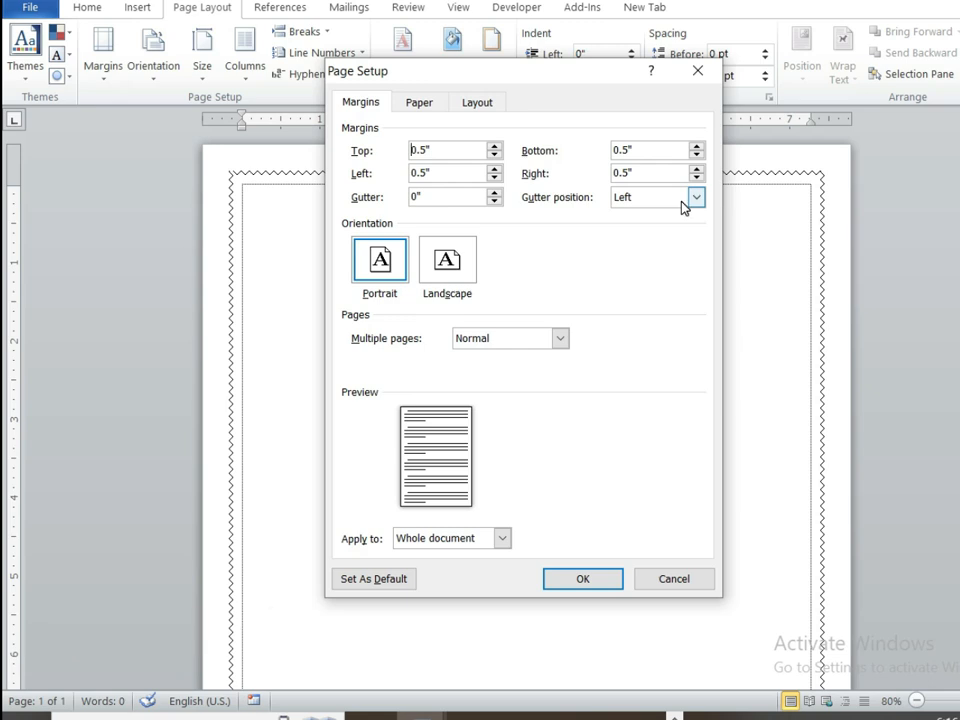
key("Return")
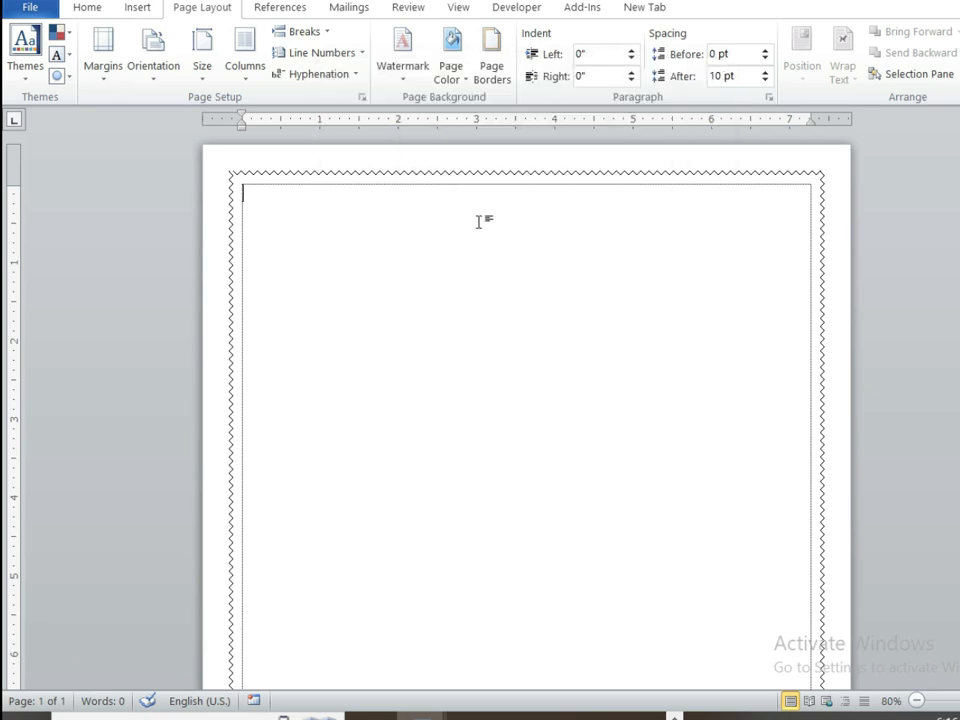
Enter the heading "Uttara" and "University" on two separate lines at the start of the page
type("Uttara")
key("Return")
type("University")
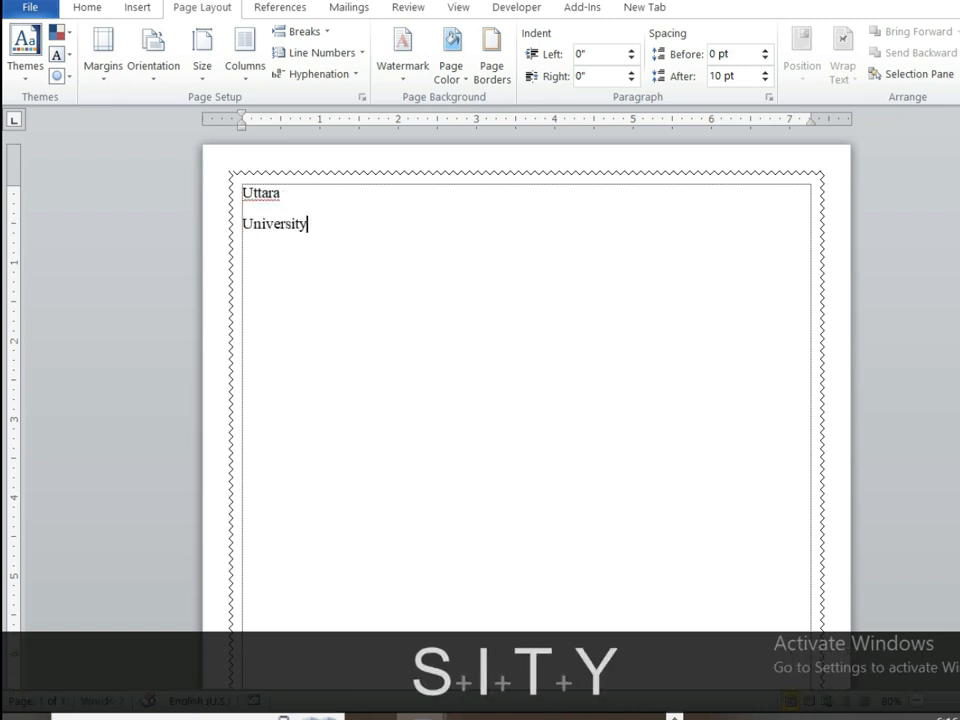
key("Return")
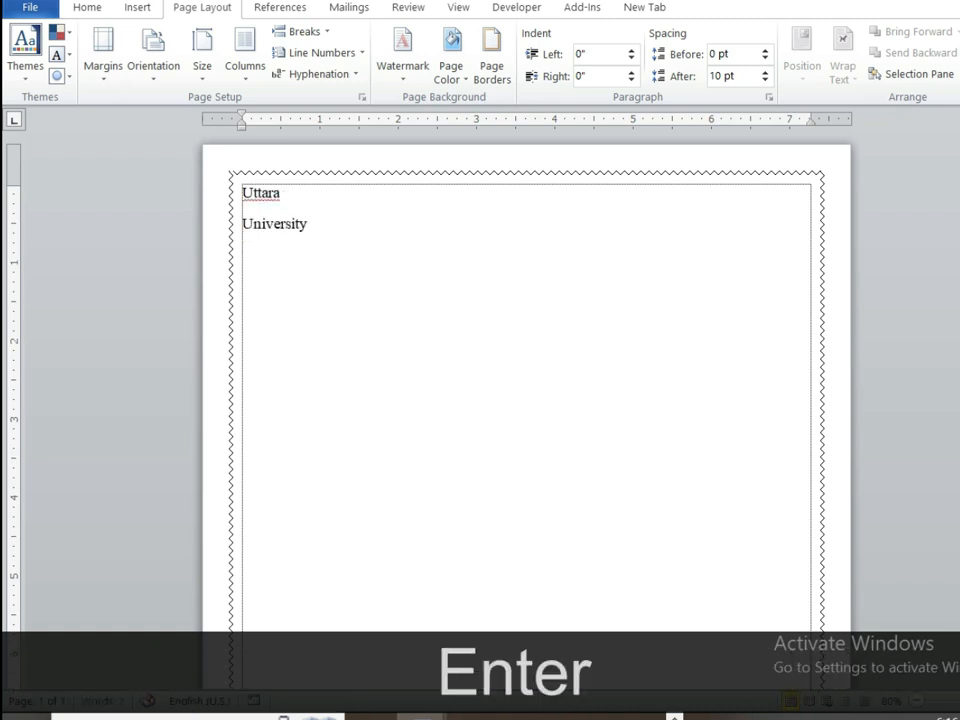
Remove the space after paragraph from both heading lines
left_click_drag(332, 259, 260, 208)
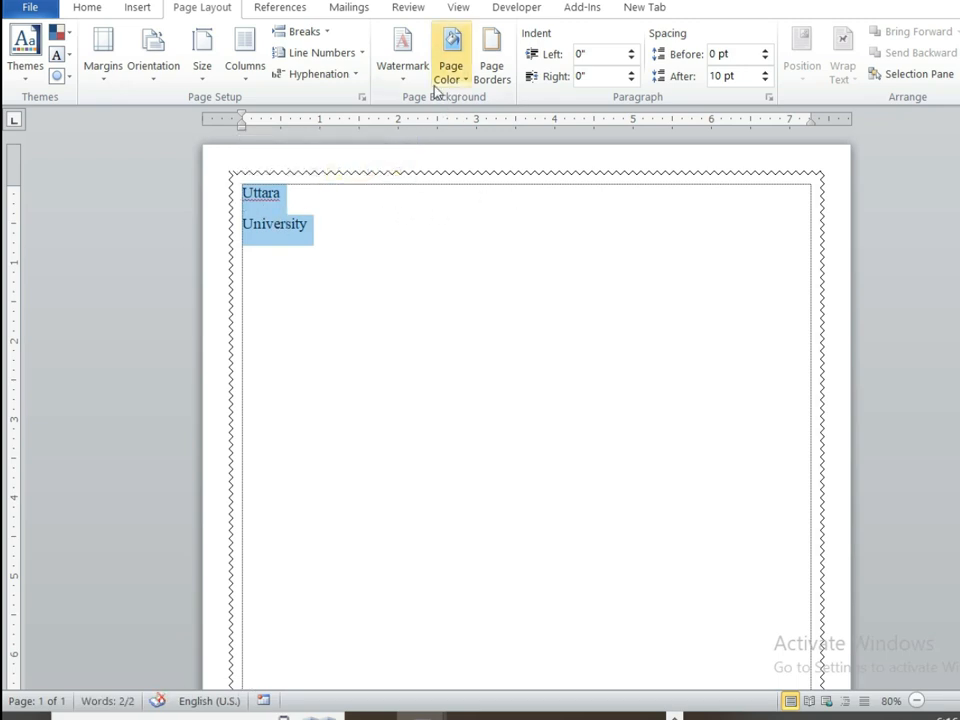
left_click(92, 7)
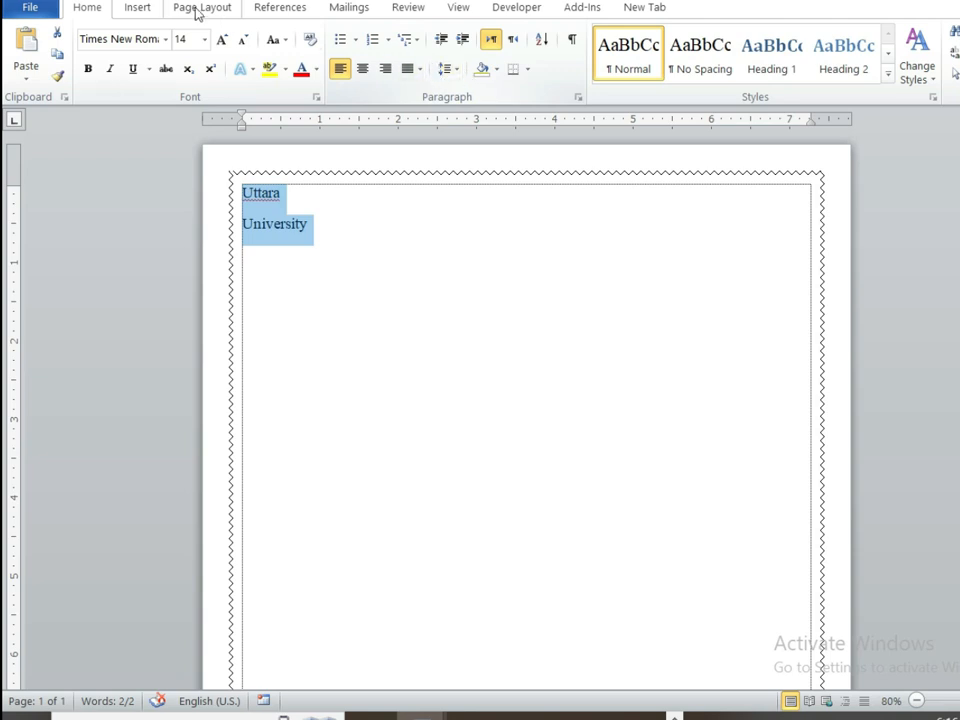
left_click(455, 73)
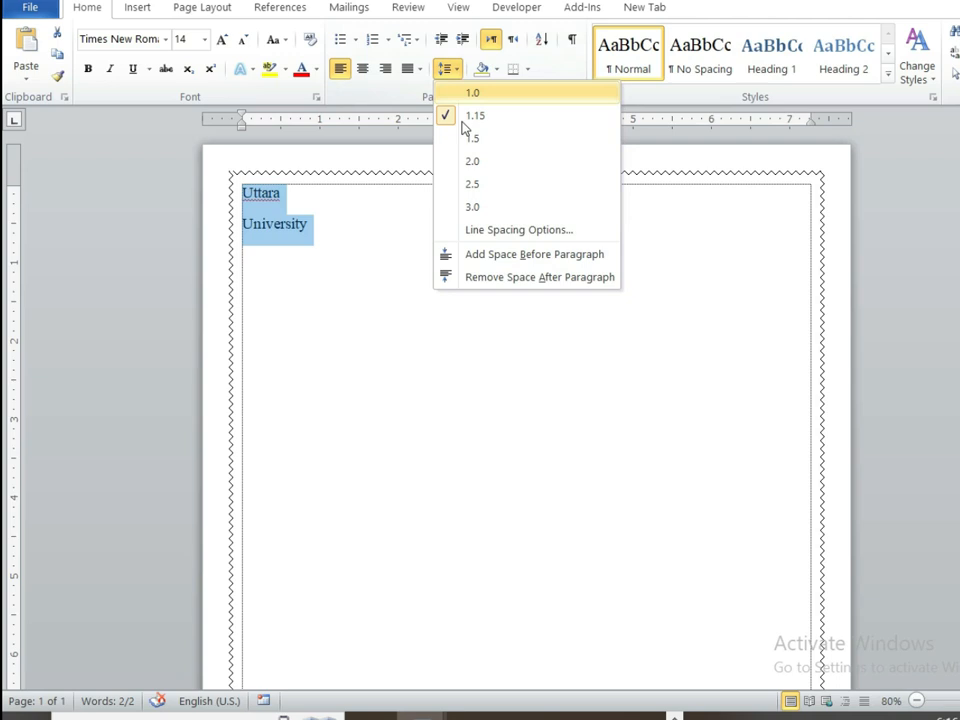
left_click(500, 278)
left_click(502, 278)
left_click(407, 244)
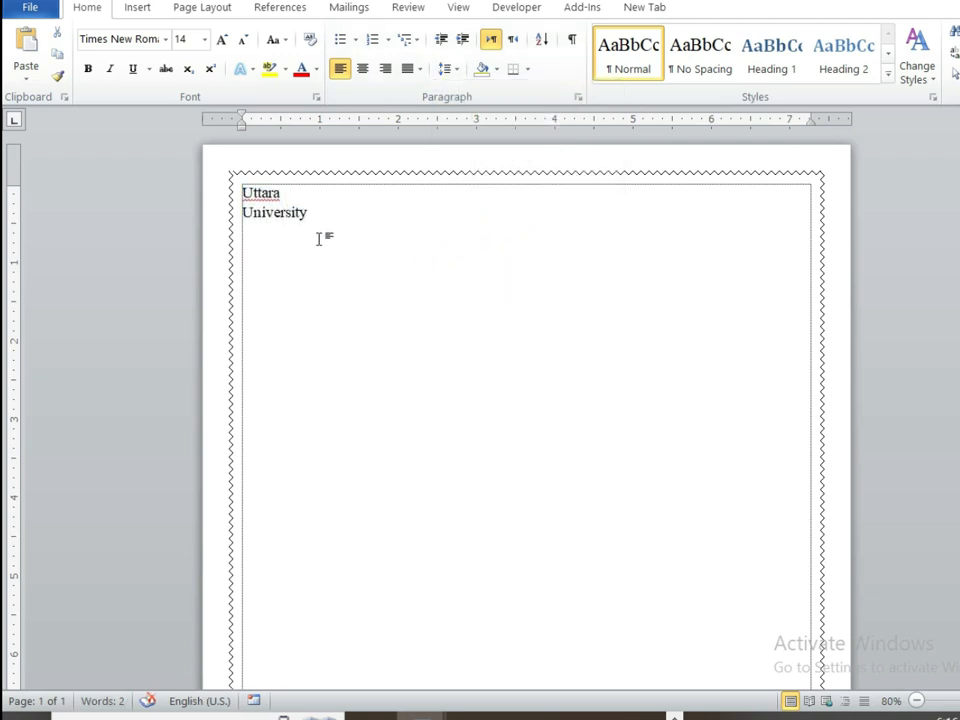
Indent both heading lines together to 3.5 inches from the left margin
left_click_drag(306, 203, 246, 199)
key("Tab")
key("Tab")
key("Tab")
key("Tab")
key("Tab")
key("Tab")
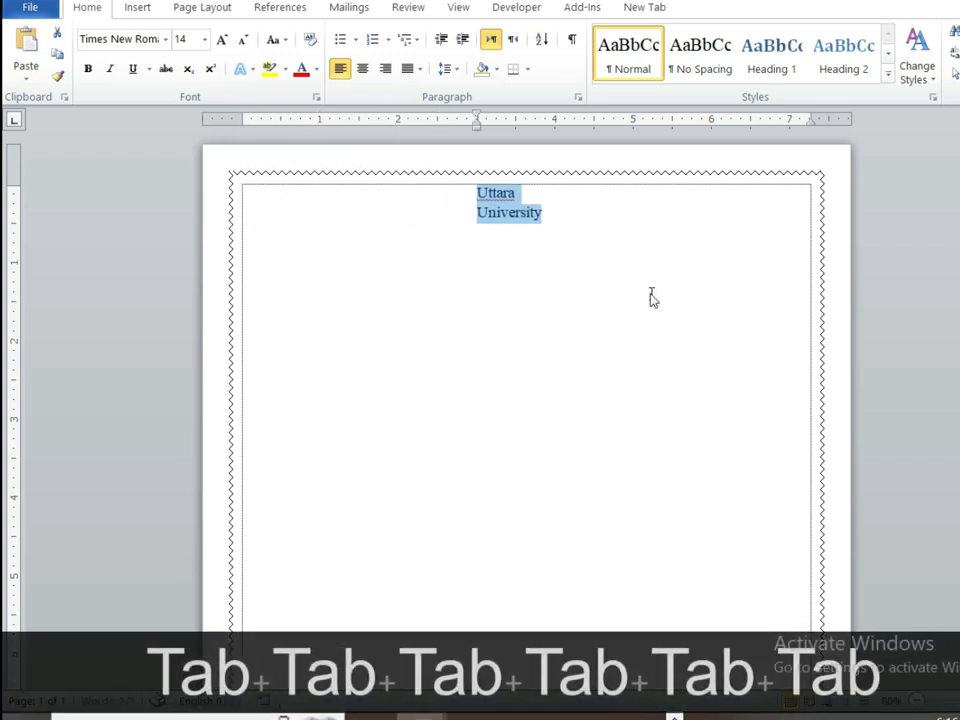
key("Tab")
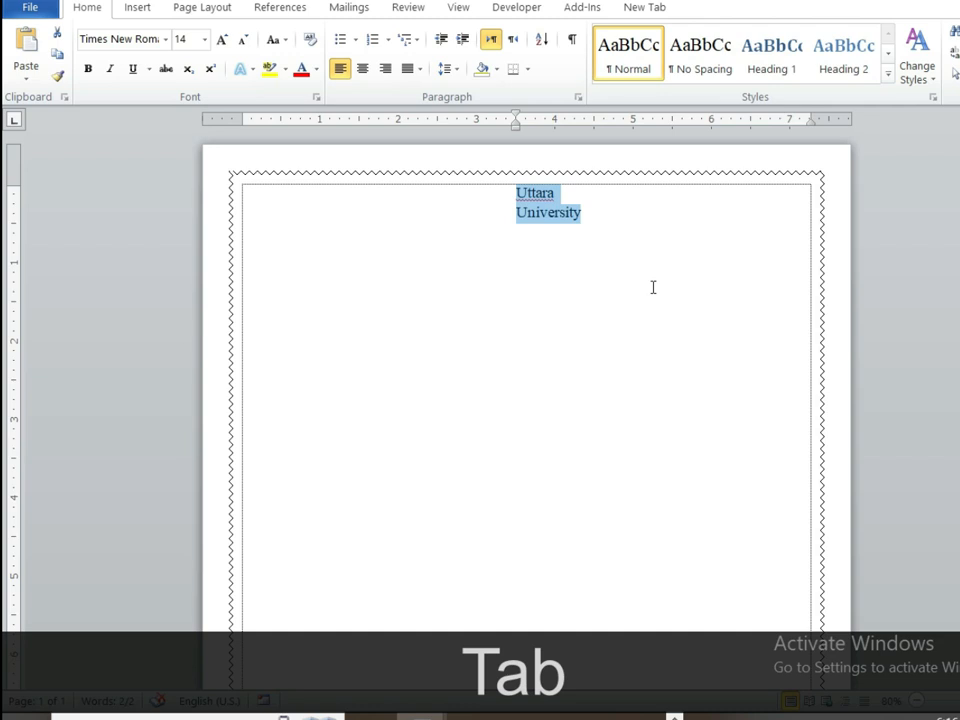
Enlarge the two-line Uttara University heading to font size 60
key("ctrl+bracketright")
key("ctrl+bracketright")
key("ctrl+bracketright")
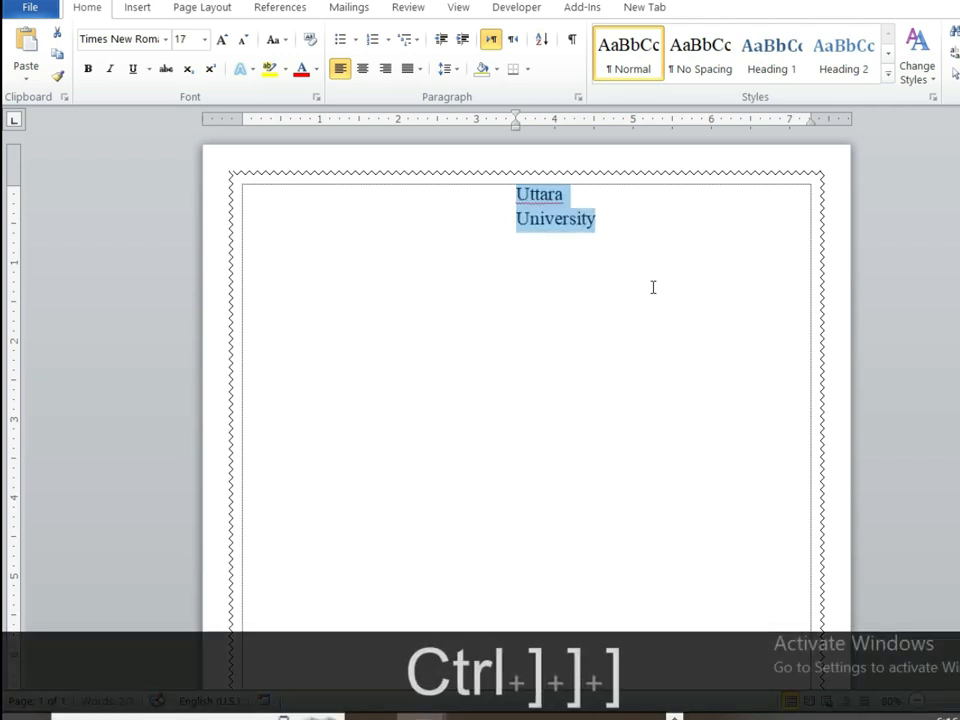
key("ctrl+bracketright")
key("ctrl+bracketright")
key("ctrl+bracketright")
key("ctrl+bracketright")
key("ctrl+bracketright")
key("ctrl+bracketright")
key("ctrl+bracketright")
key("ctrl+bracketright")
key("ctrl+bracketright")
key("ctrl+bracketright")
key("ctrl+bracketright")
key("ctrl+bracketright")
key("ctrl+bracketright")
key("ctrl+bracketright")
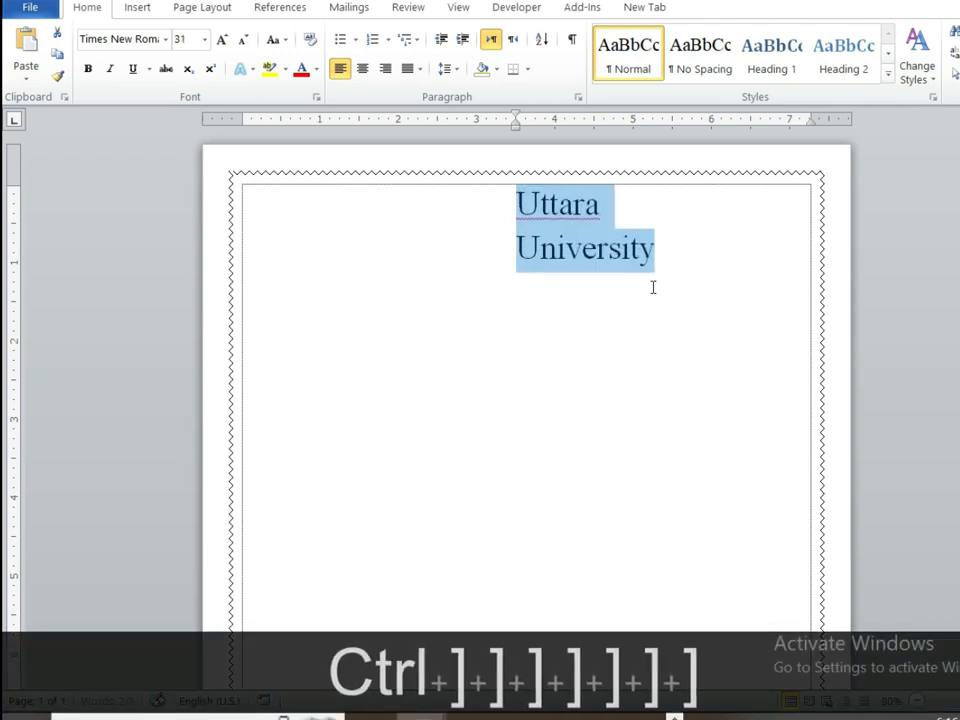
key("ctrl+bracketright")
key("ctrl+bracketright")
key("ctrl+bracketright")
key("ctrl+bracketright")
key("ctrl+bracketright")
key("ctrl+bracketright")
key("ctrl+bracketright")
key("ctrl+bracketright")
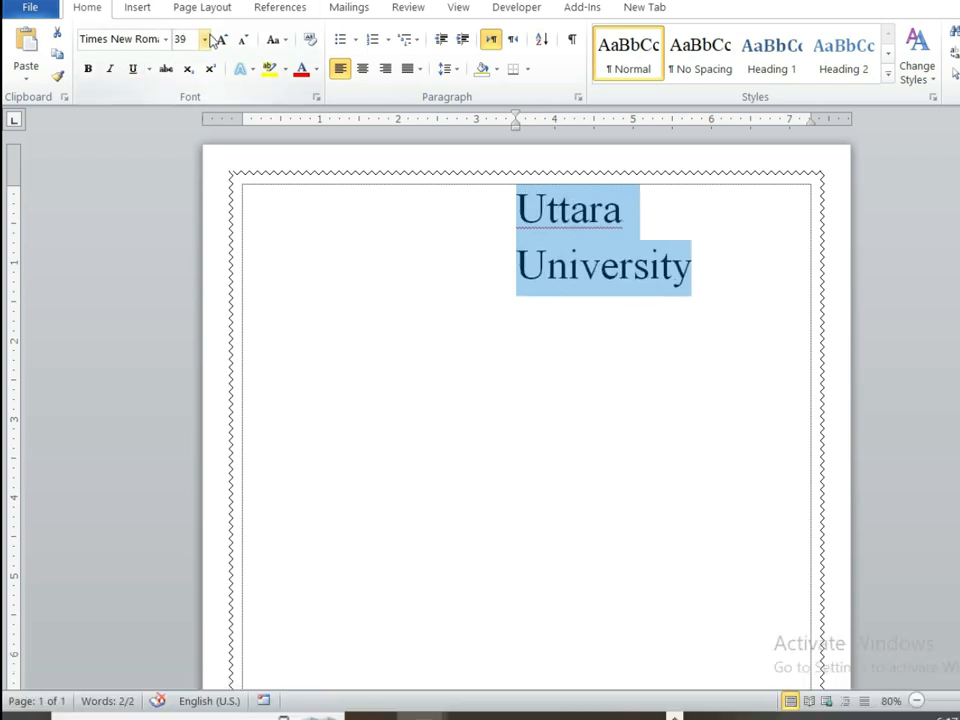
left_click(220, 39)
left_click(206, 40)
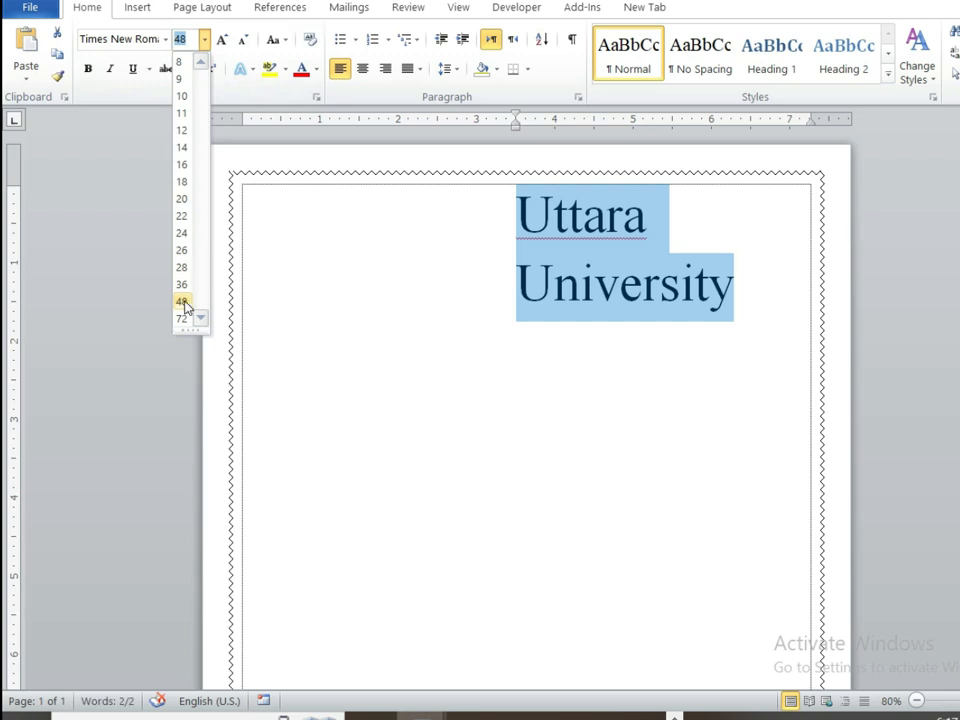
type("60")
Change the heading's font to Tahoma and make it bold
left_click(120, 38)
type("ta")
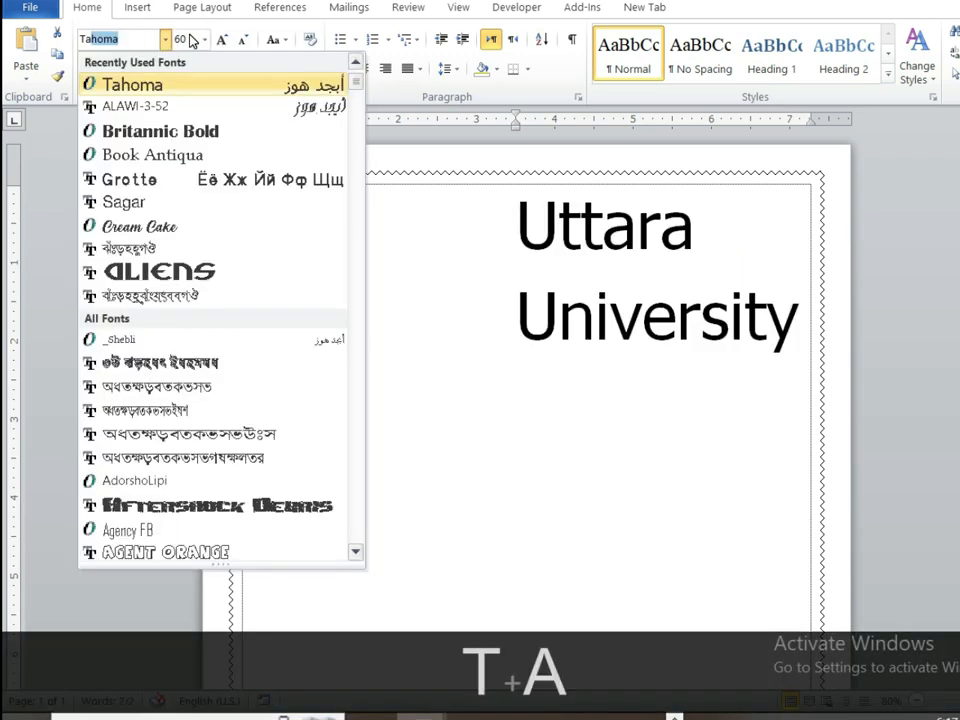
key("Return")
key("ctrl+b")
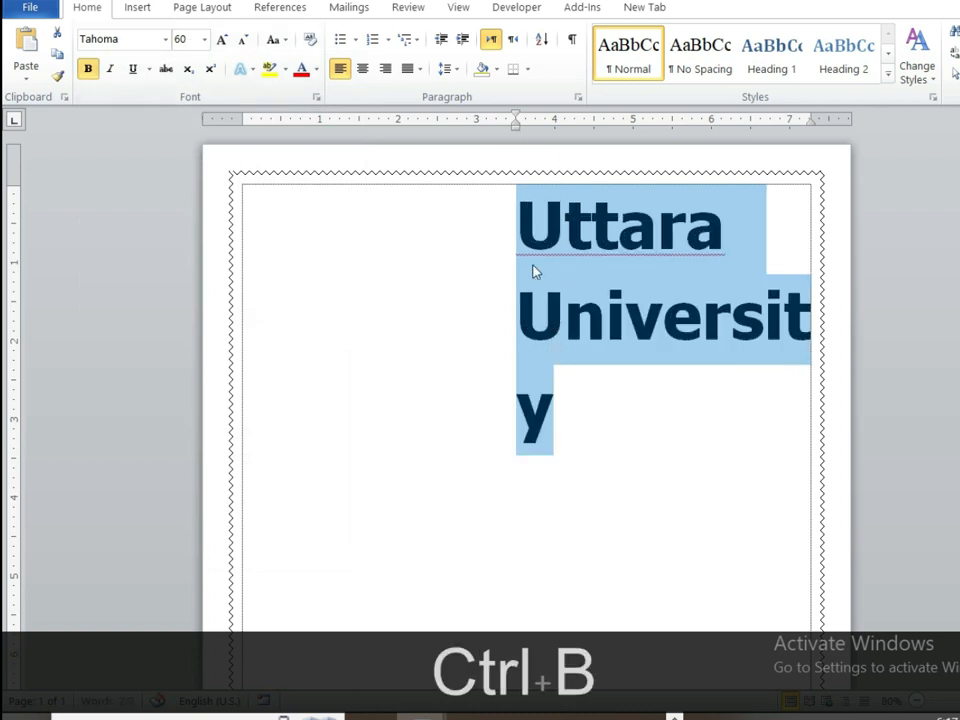
Decrease the heading's left indent to 3 inches so that "University" fits on one line
left_click(437, 41)
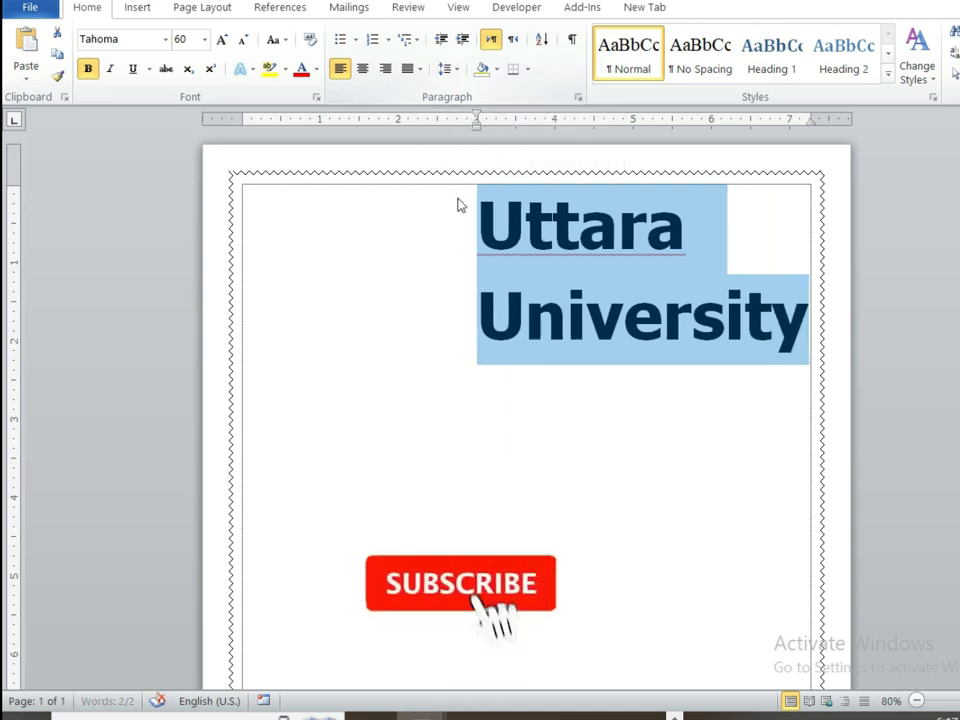
left_click(462, 39)
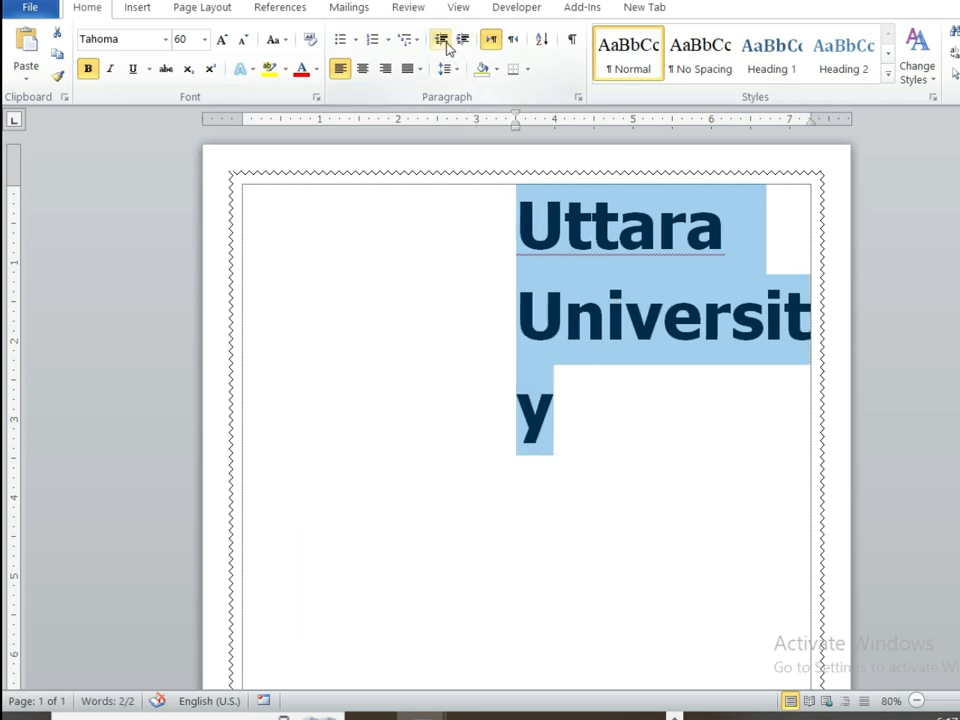
left_click(446, 42)
left_click(399, 283)
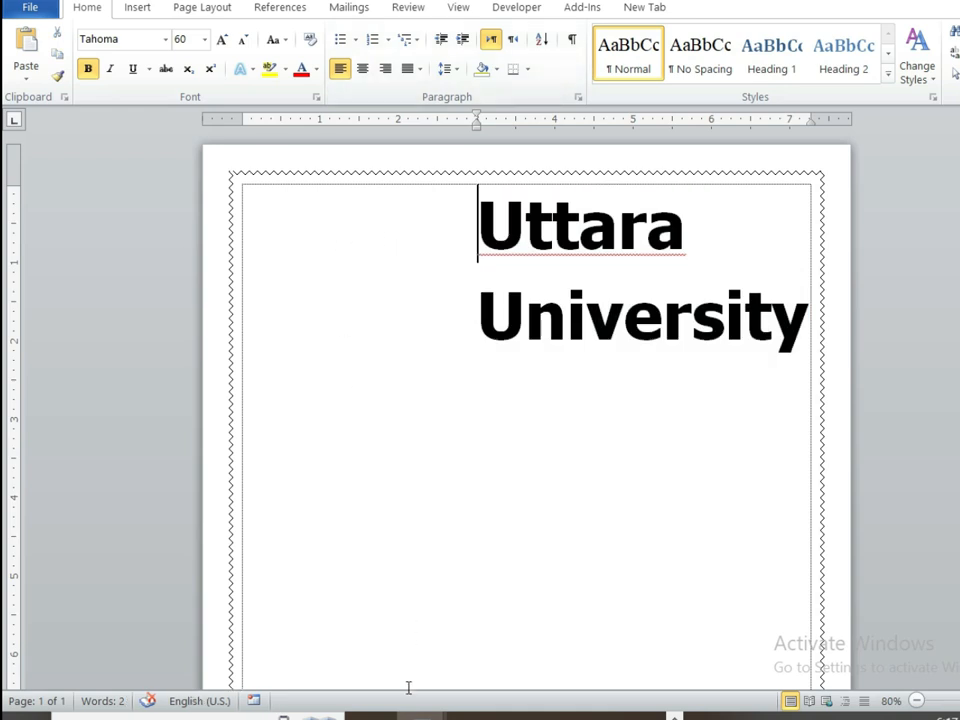
Insert the blue university shield logo from Local Disk (D:) as a picture in front of the heading text
left_click(139, 10)
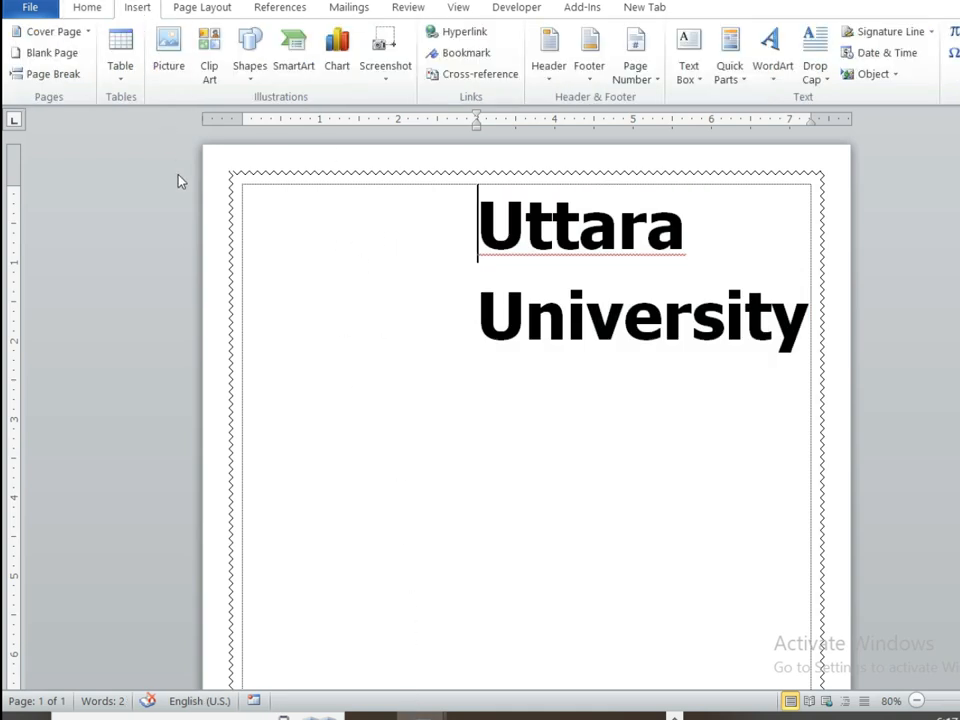
left_click(170, 57)
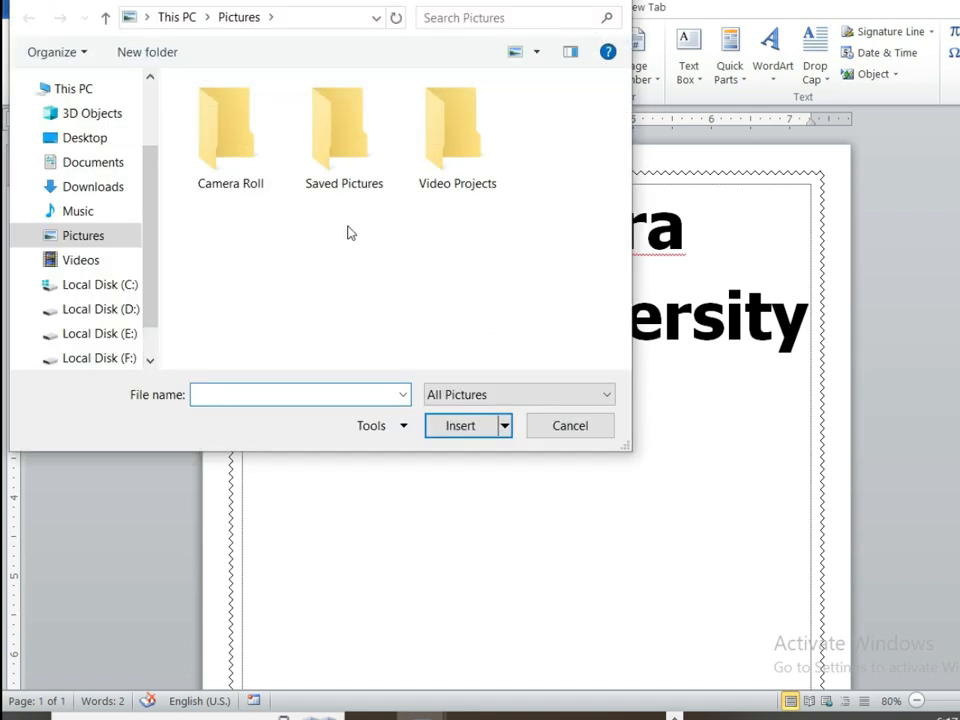
left_click(105, 307)
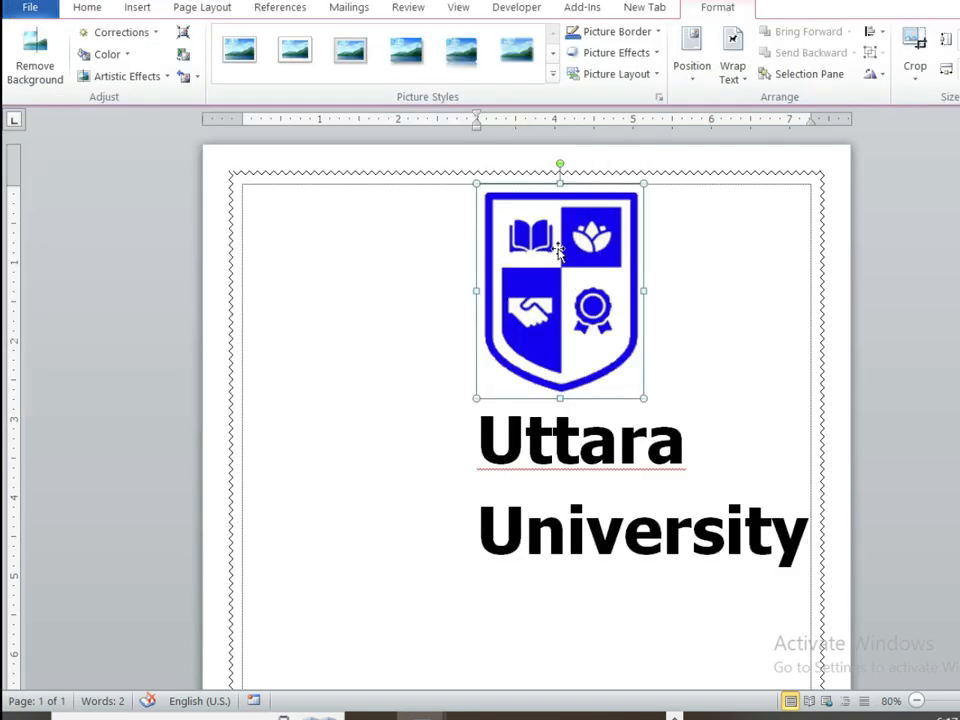
Try to move the logo into the empty space to the left of the heading
left_click_drag(558, 250, 376, 292)
left_click_drag(544, 270, 474, 338)
left_click_drag(549, 308, 493, 326)
Open the text wrapping options for the logo
left_click(739, 70)
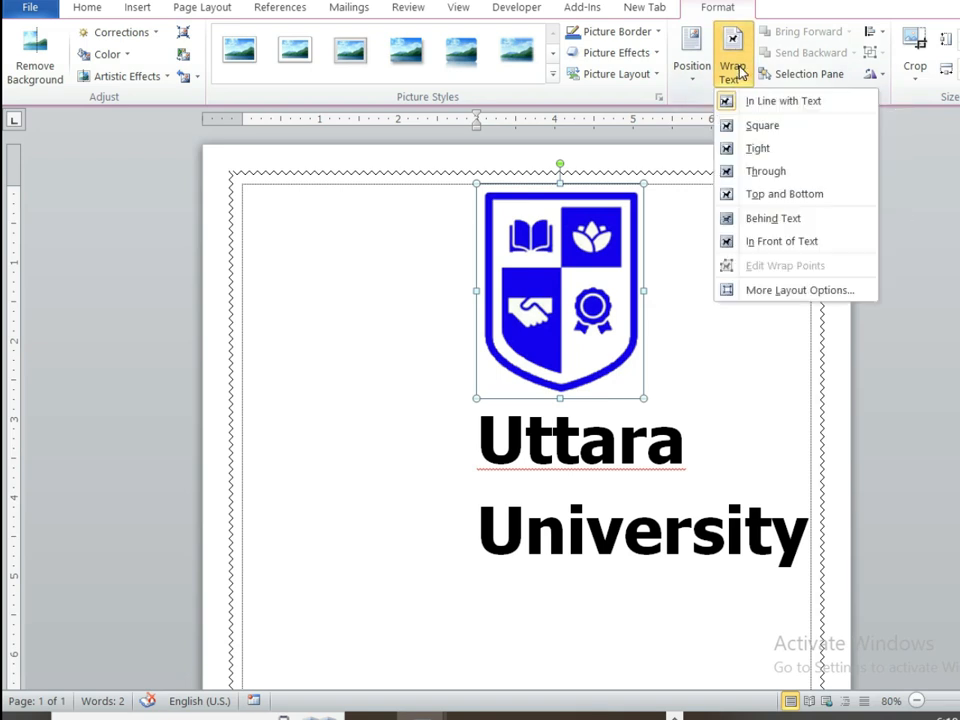